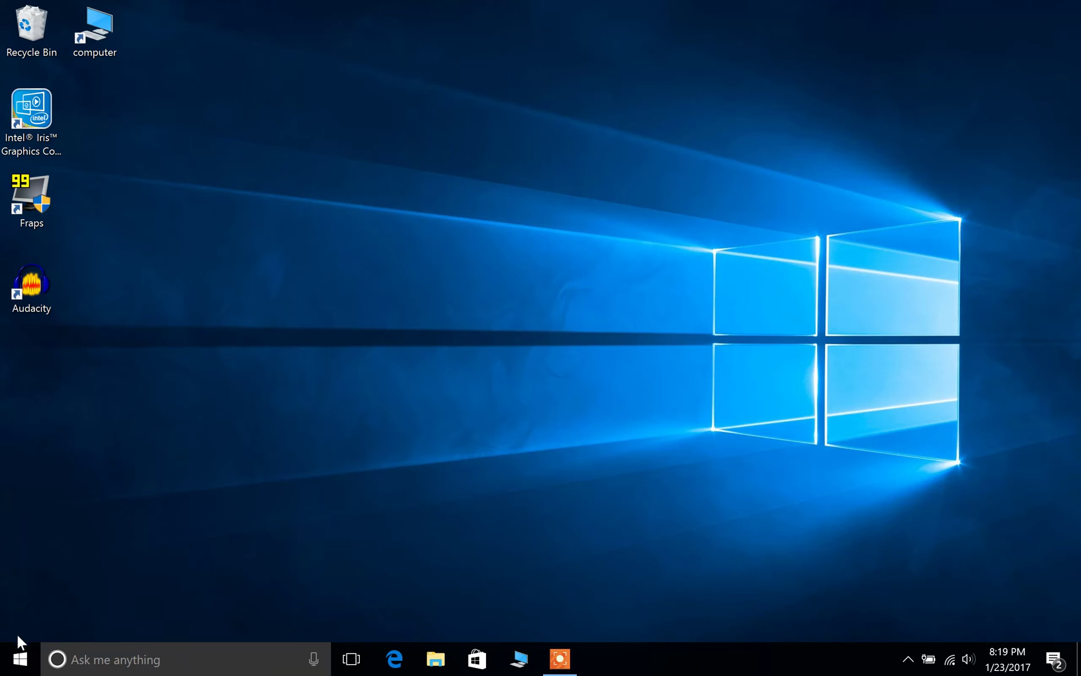
Search the Start menu for "device manager" and launch Device Manager.
{"action": "left_click", "coordinate": [19, 668]}
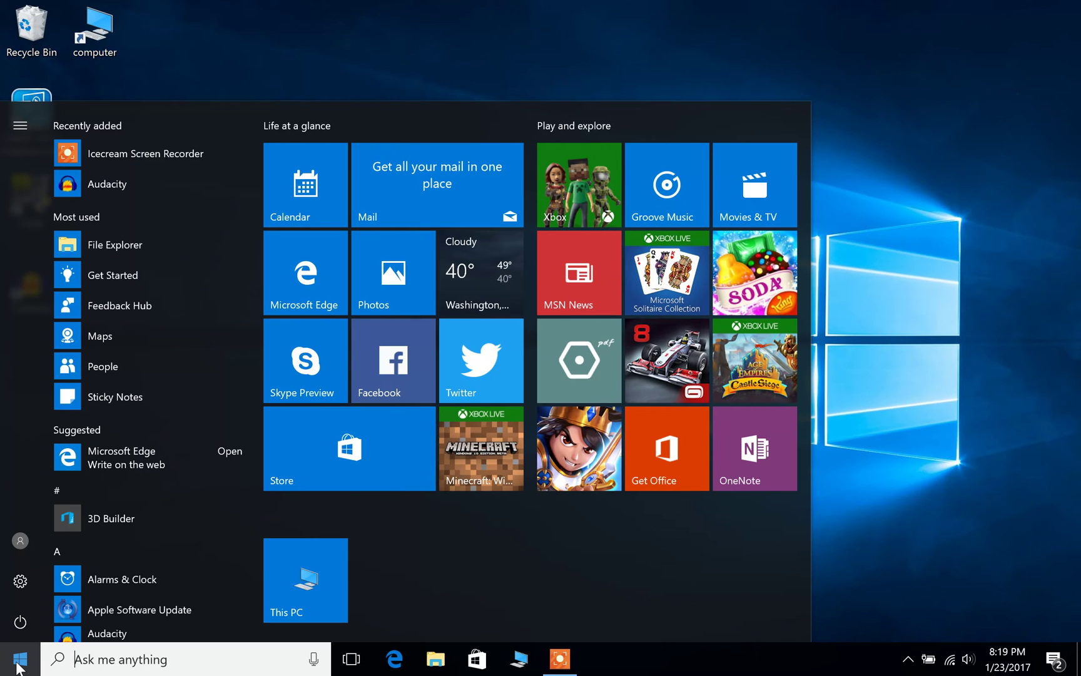
{"action": "left_click", "coordinate": [113, 668]}
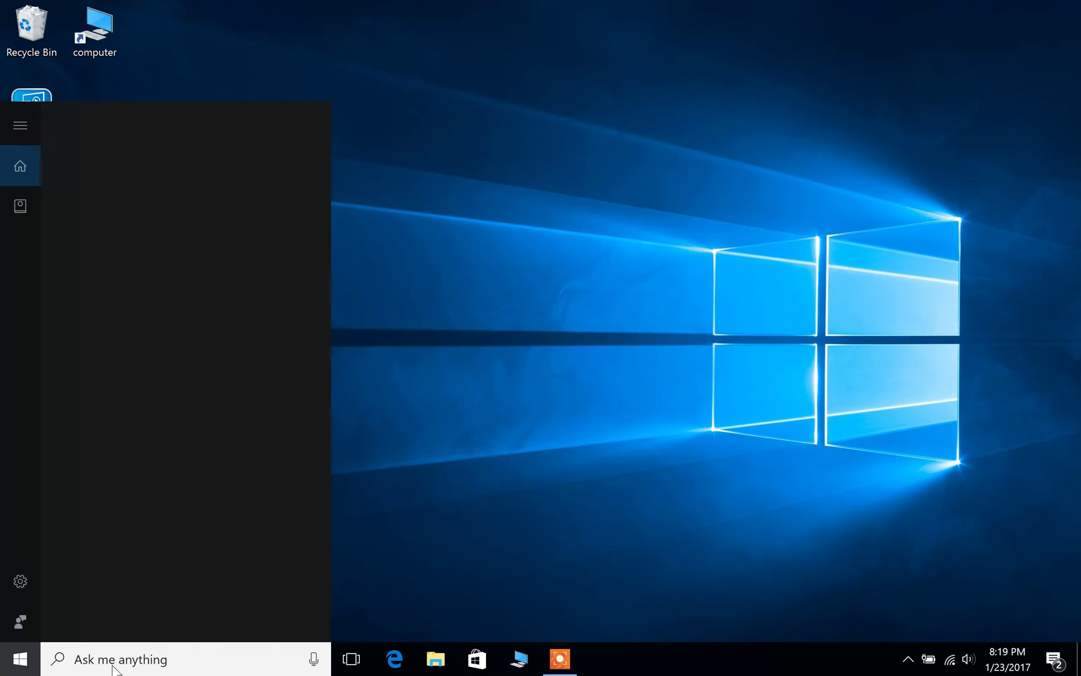
{"action": "type", "text": "device "}
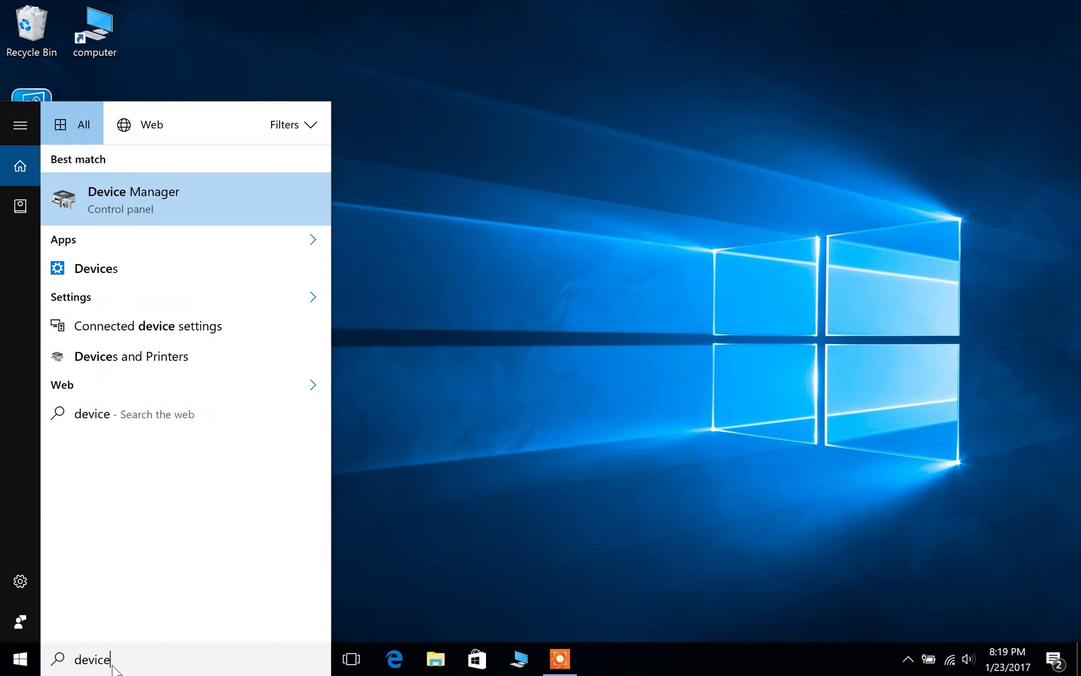
{"action": "type", "text": "maa"}
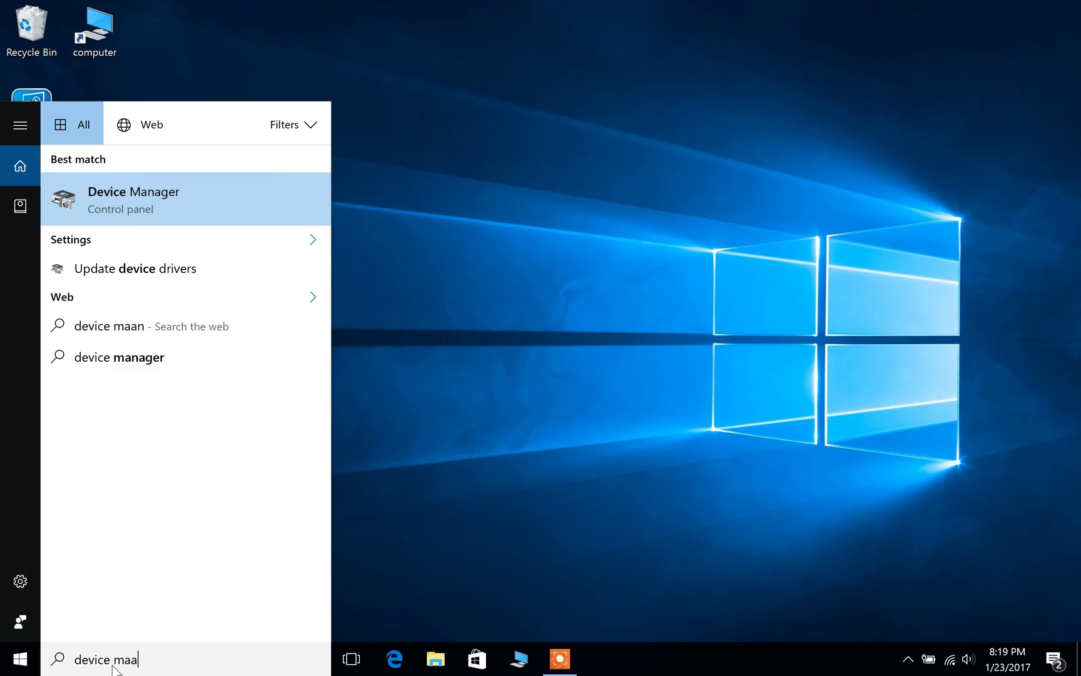
{"action": "key", "text": "BackSpace"}
{"action": "type", "text": "nager"}
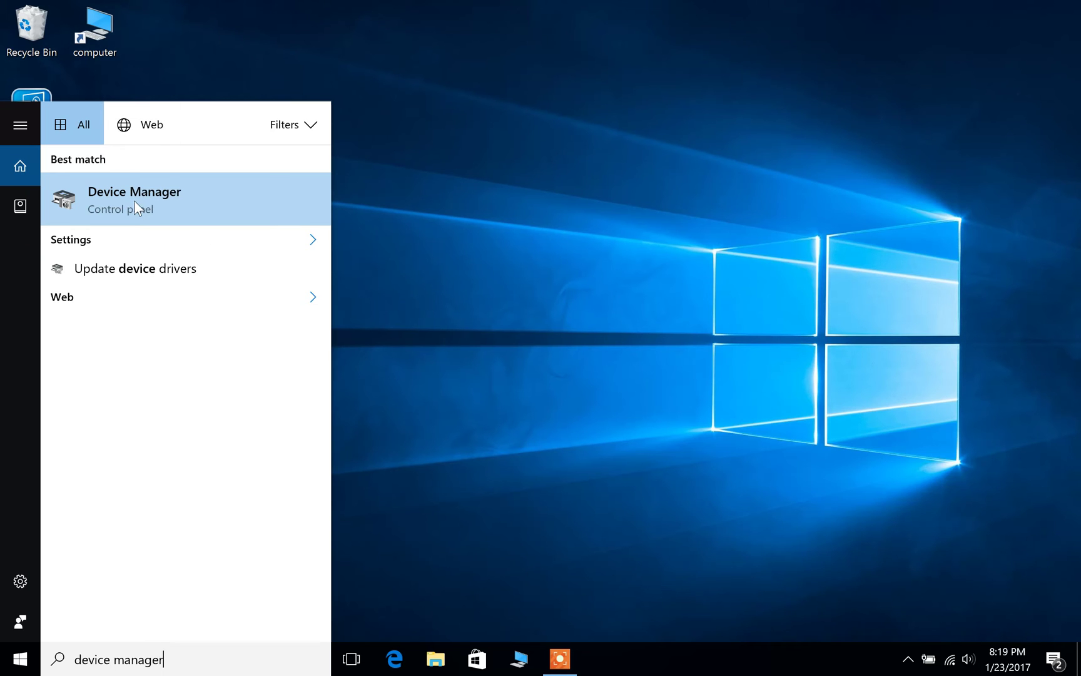
{"action": "left_click", "coordinate": [135, 200]}
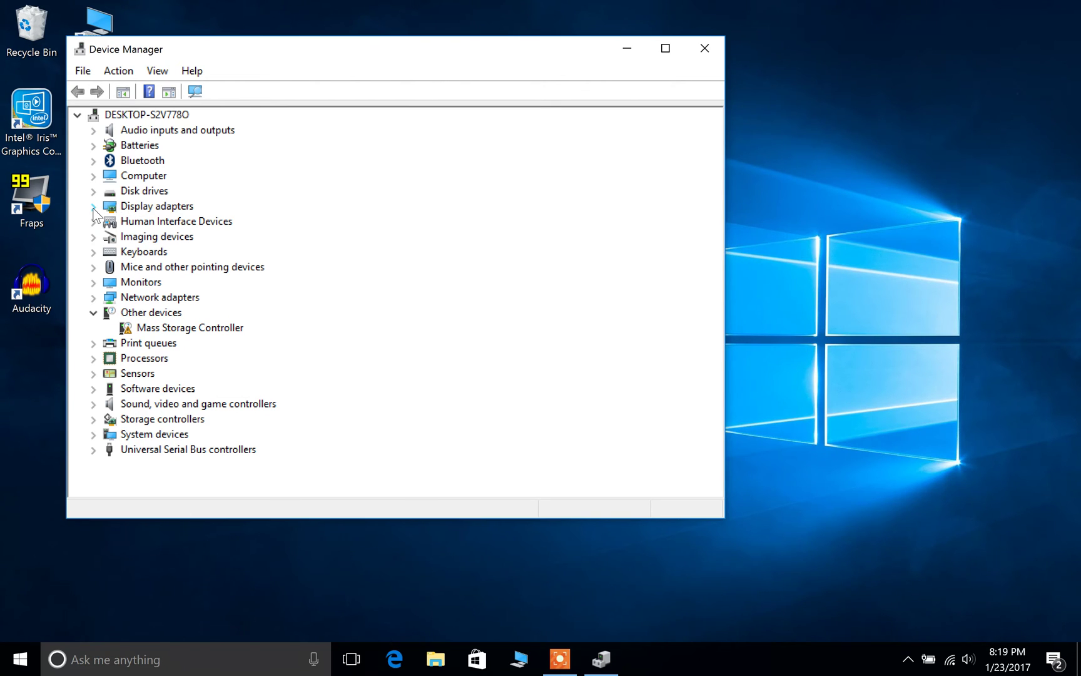
Show the Driver tab of the Intel Iris Graphics 550 under Display adapters.
{"action": "left_click", "coordinate": [93, 207]}
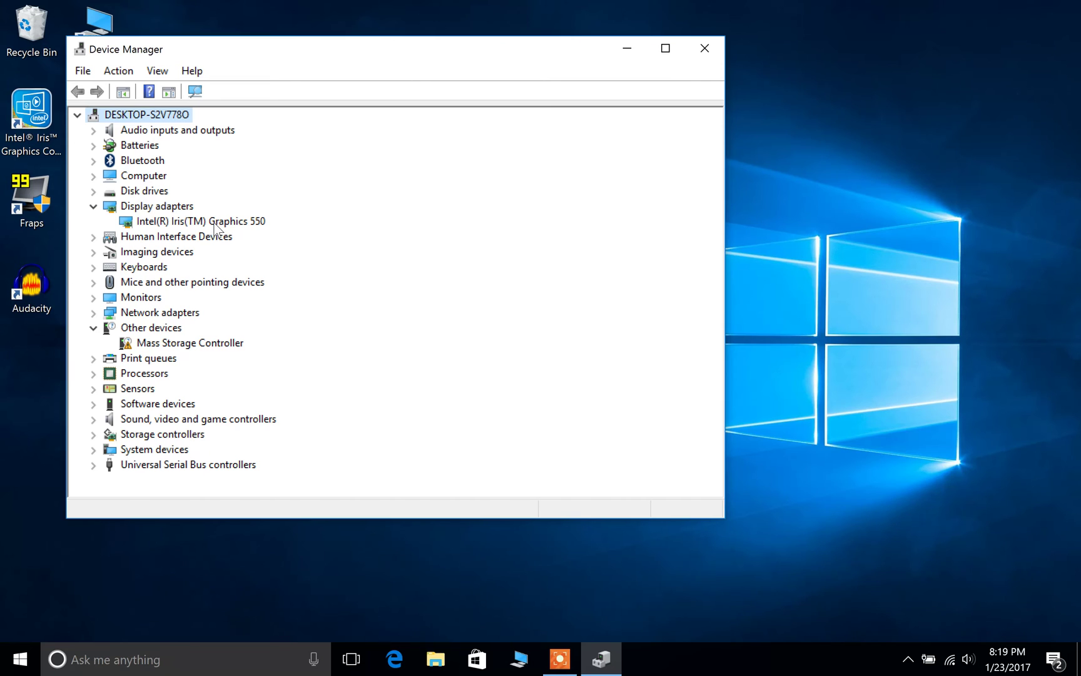
{"action": "double_click", "coordinate": [254, 223]}
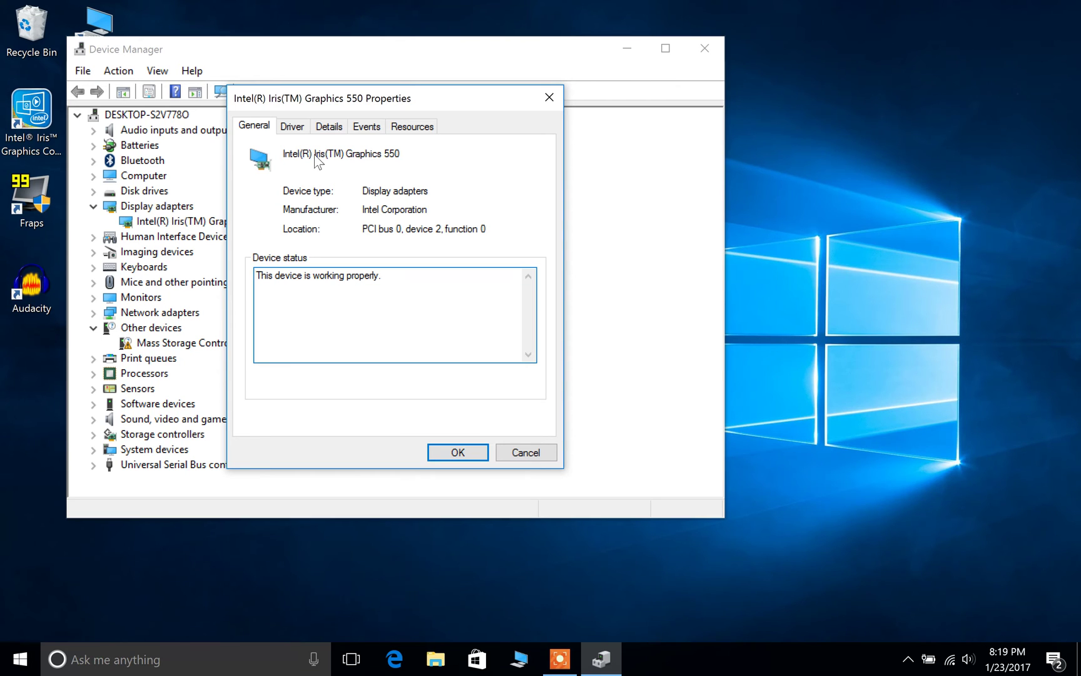
{"action": "left_click", "coordinate": [294, 128]}
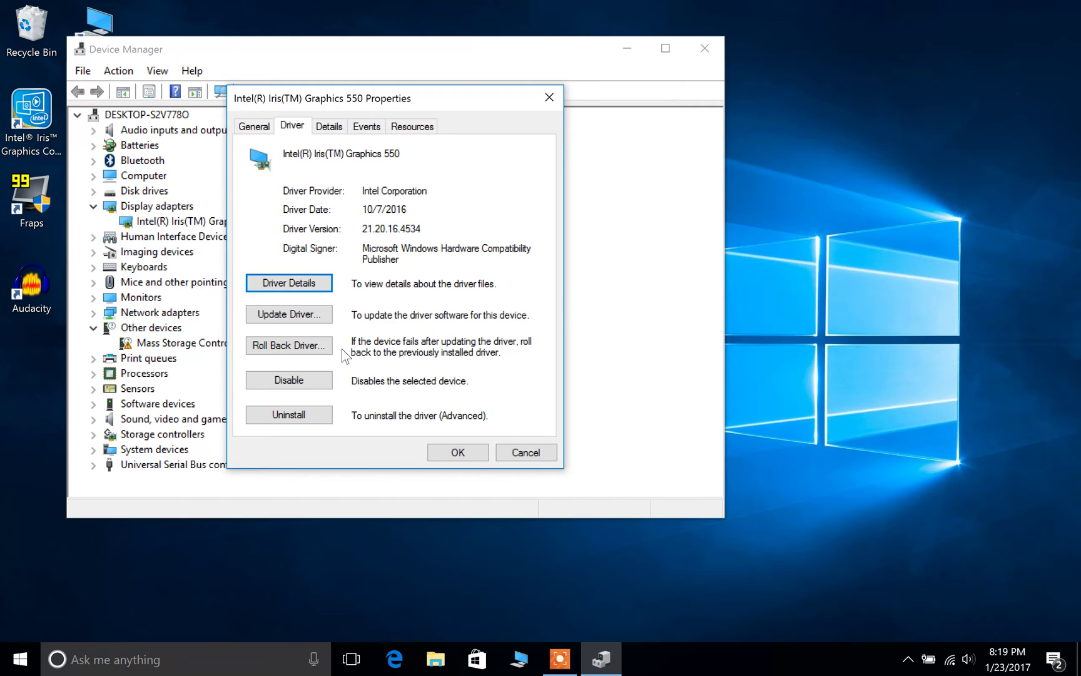
Confirm the driver rollback with "Previous version of the driver was more performant" as the reason.
{"action": "left_click", "coordinate": [317, 351]}
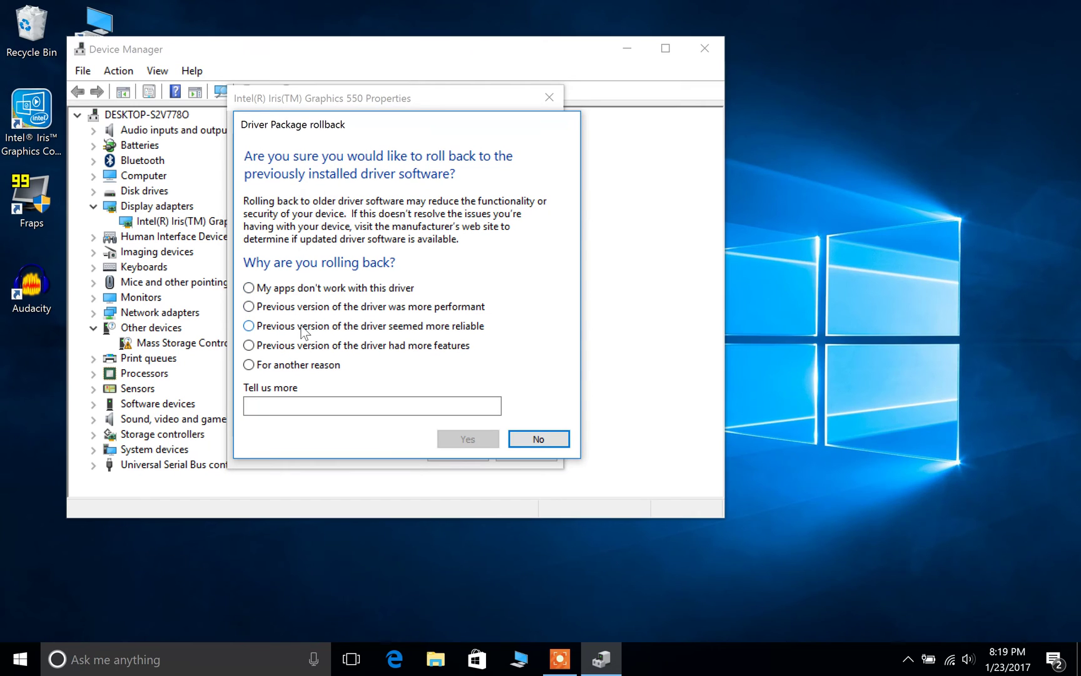
{"action": "left_click", "coordinate": [324, 309]}
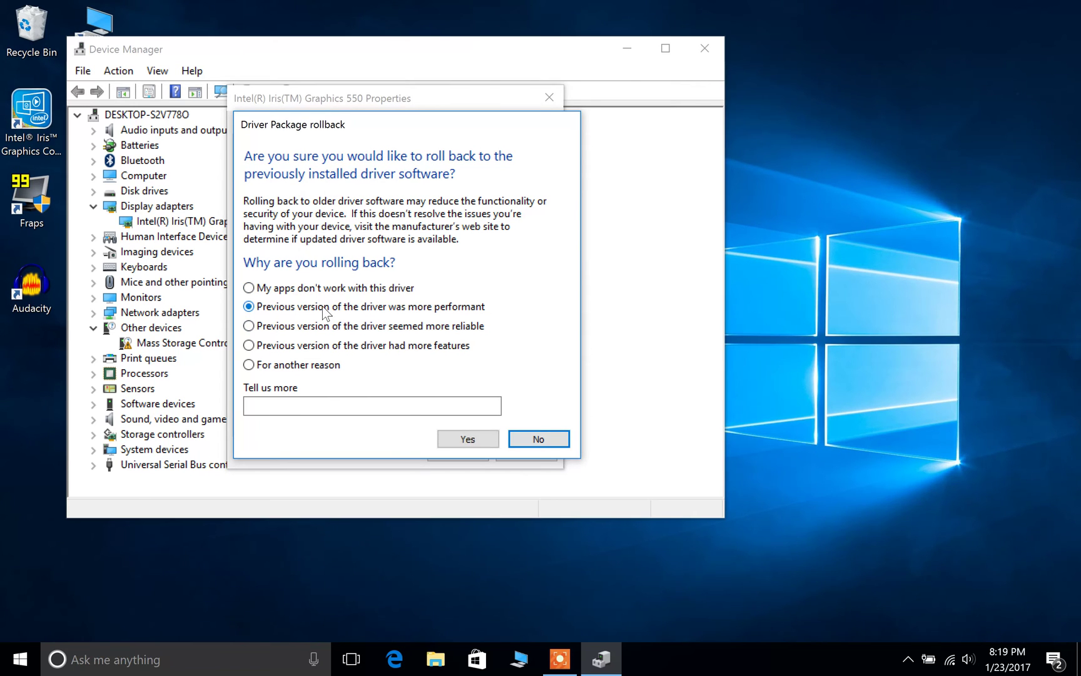
{"action": "left_click", "coordinate": [461, 440]}
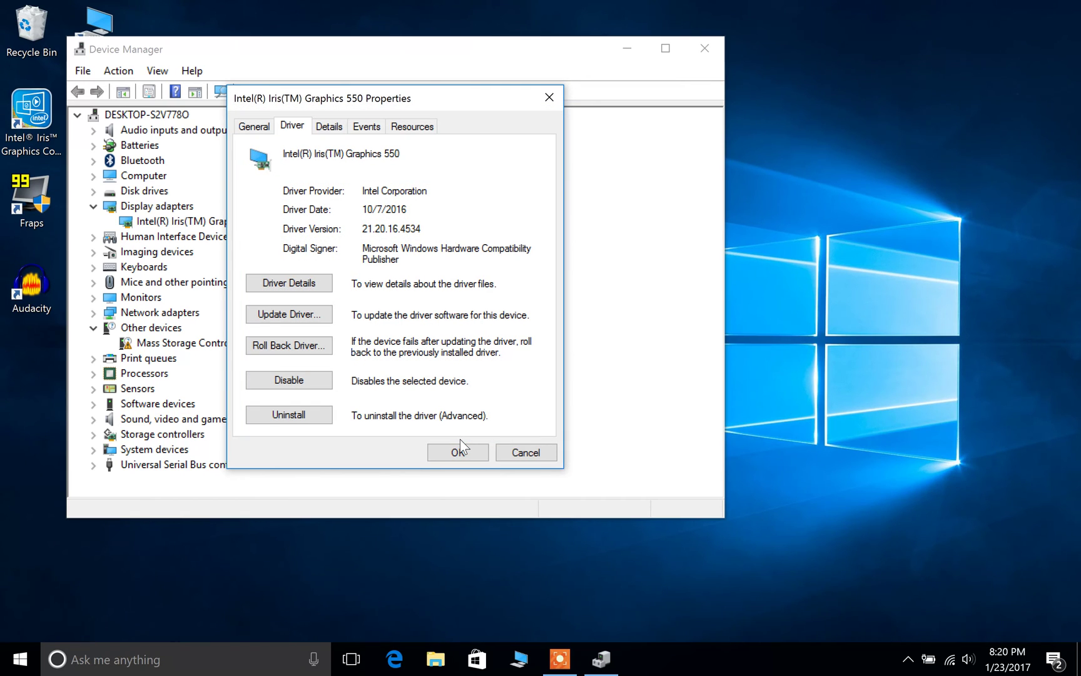